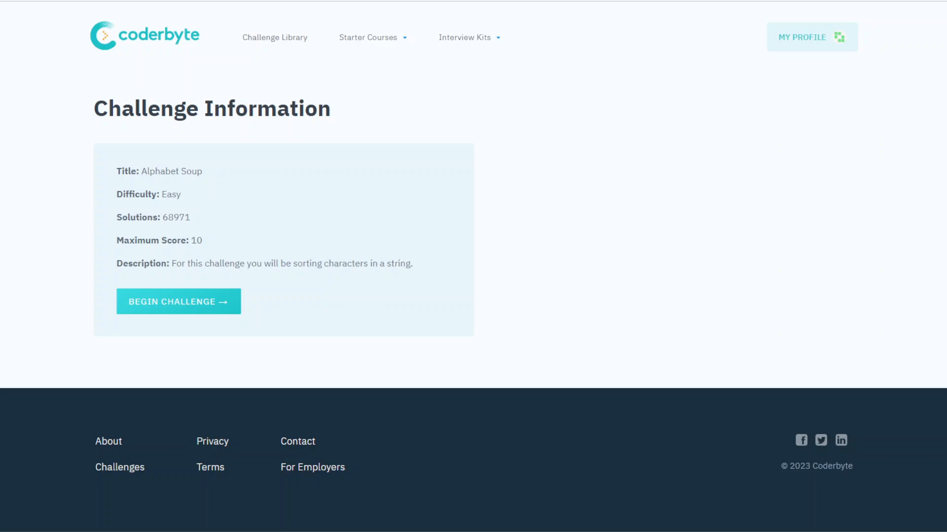
# Read through the Alphabet Soup challenge description before beginning.
pyautogui.moveTo(171, 263); pyautogui.dragTo(378, 268)
pyautogui.click(393, 332)
pyautogui.click(195, 304)
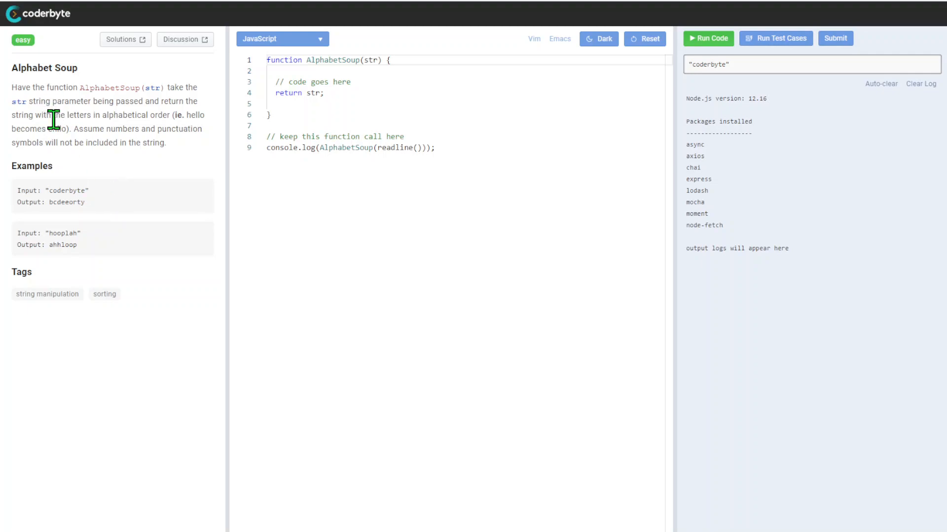
pyautogui.moveTo(58, 130); pyautogui.dragTo(70, 131)
pyautogui.moveTo(167, 143)
pyautogui.mouseDown()
pyautogui.moveTo(49, 142)
pyautogui.moveTo(73, 143)
pyautogui.mouseUp()
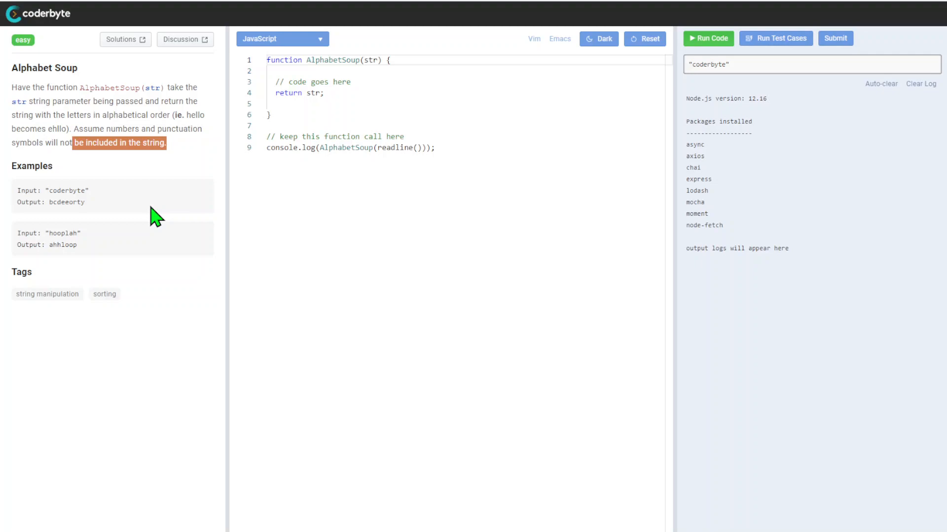
pyautogui.click(165, 160)
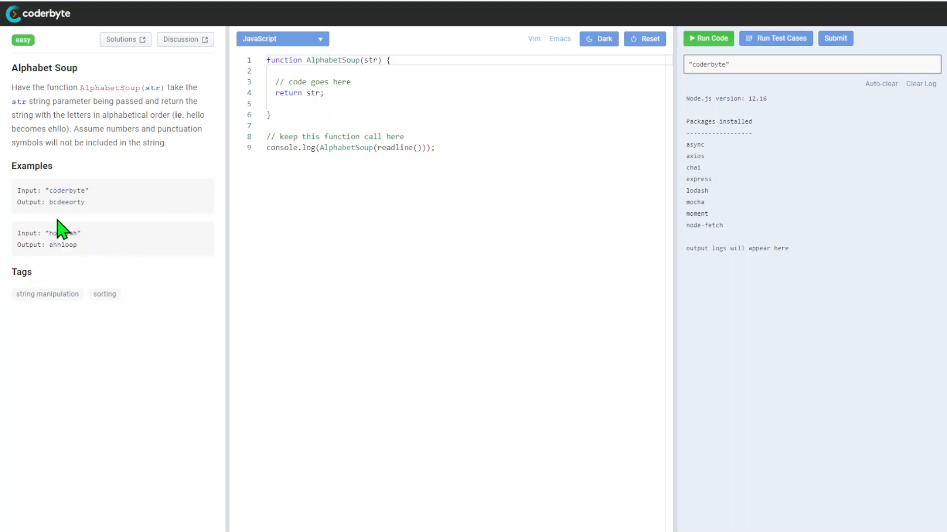
pyautogui.doubleClick(66, 191)
pyautogui.click(75, 226)
pyautogui.click(605, 42)
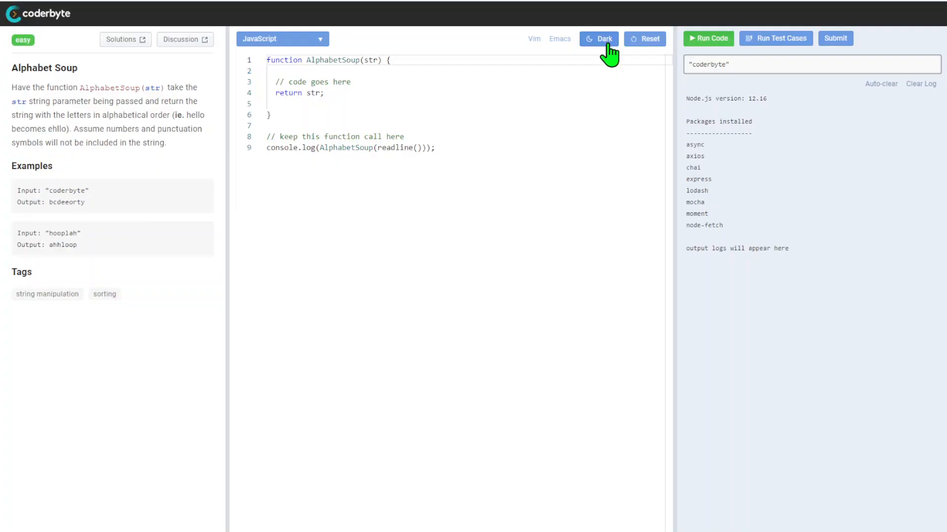
pyautogui.click(607, 45)
pyautogui.click(605, 40)
# Paste the commented split/sort/join solution into the AlphabetSoup function body.
pyautogui.write('function AlphabetSoup(str) {   // Split the input string \'str\' into an array of individual characters   // This is done using the \'split()\' function with an empty string as the delimiter   const arrayOfChars = str.split("");    // Sort the array of characters in alphabetical order using the \'sort()\' function   const sortedArrayOfChars = arrayOfChars.sort();    // Join the sorted array of characters back into a single string   // This is done using the \'join()\' function with an empty string as the separator   const sortedStr = sortedArrayOfChars.join("");    // Return the resulting sorted string   return sortedStr; }')
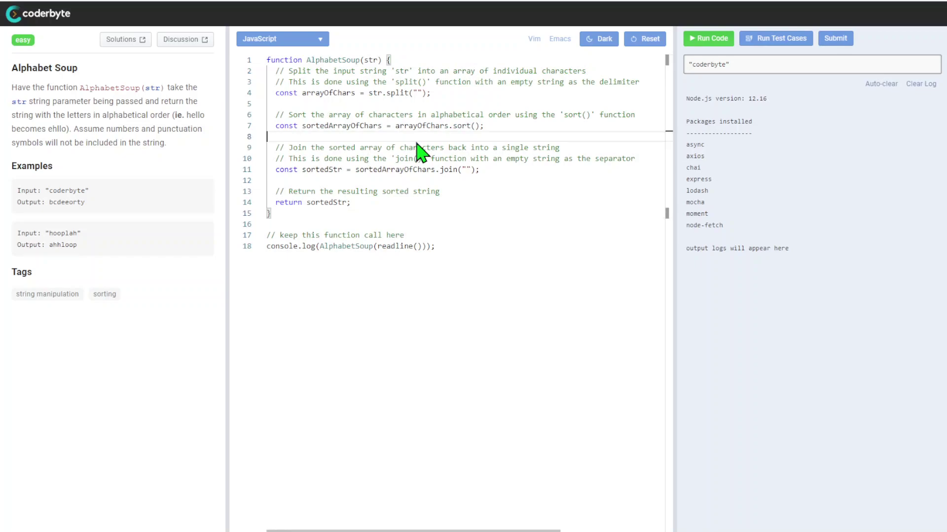
pyautogui.click(416, 138)
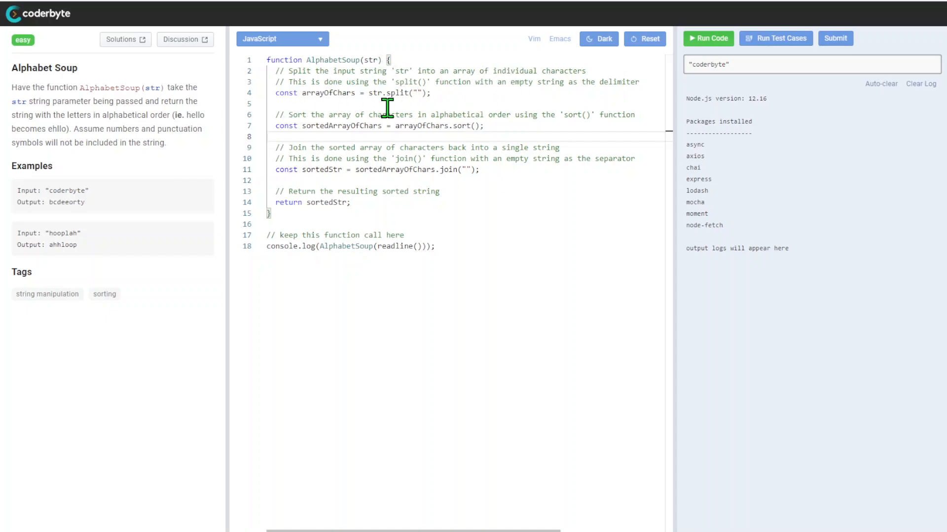
# Walk through the split delimiter, arrayOfChars usage and sort step while explaining the code.
pyautogui.doubleClick(392, 92)
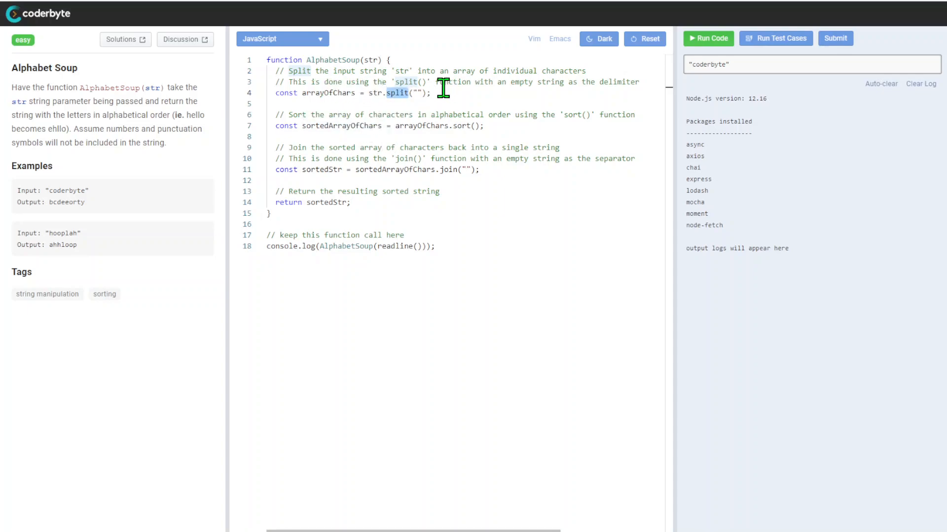
pyautogui.click(553, 82)
pyautogui.moveTo(552, 81); pyautogui.dragTo(631, 81)
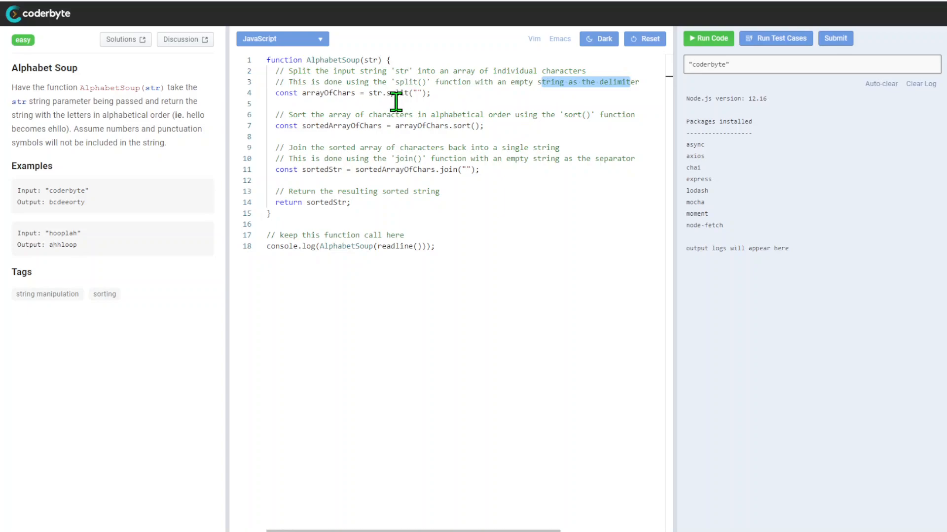
pyautogui.click(319, 93)
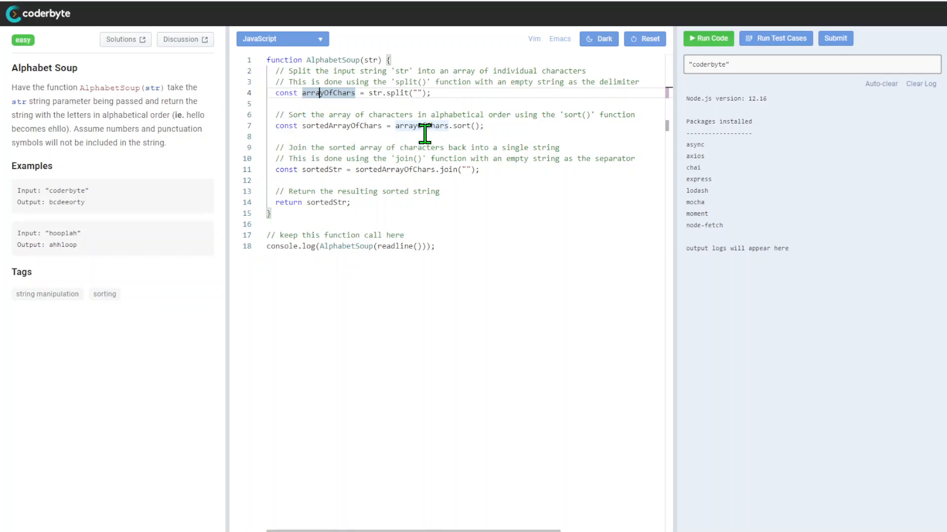
pyautogui.doubleClick(574, 115)
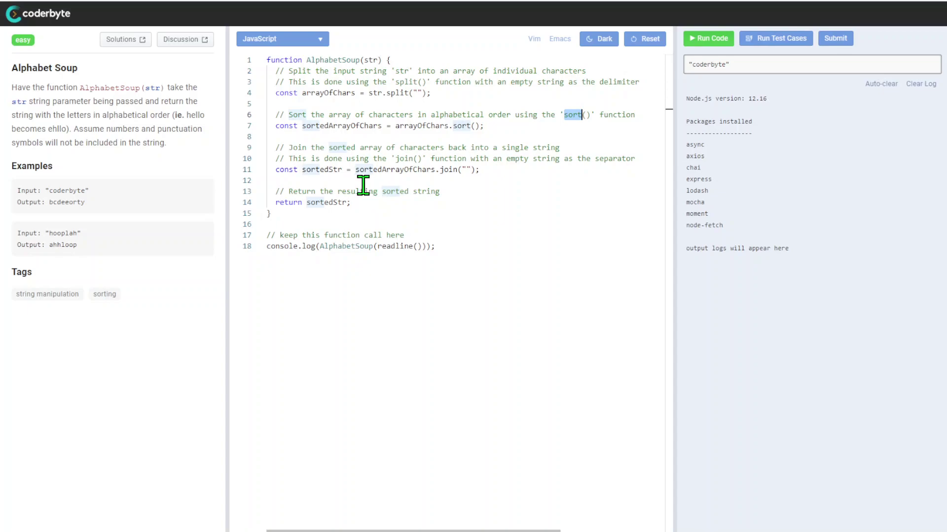
pyautogui.click(289, 149)
pyautogui.moveTo(290, 150); pyautogui.dragTo(406, 148)
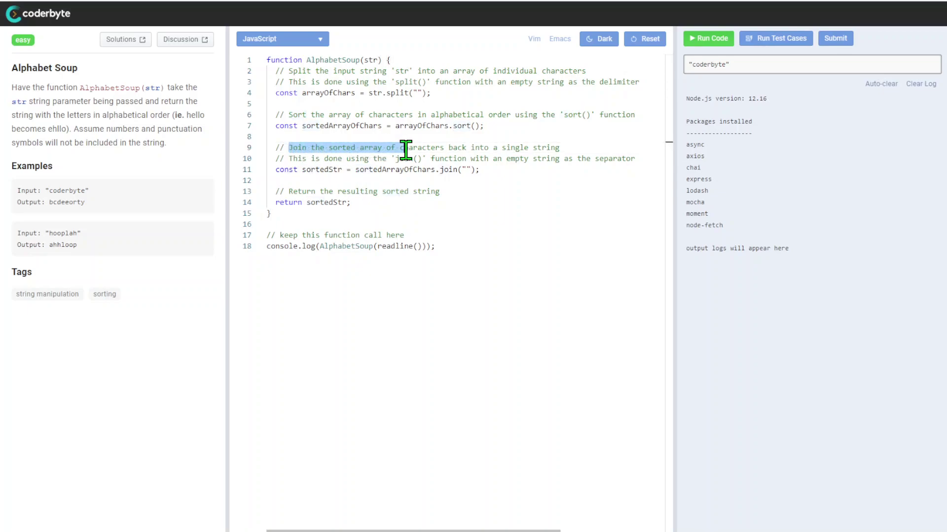
pyautogui.doubleClick(465, 125)
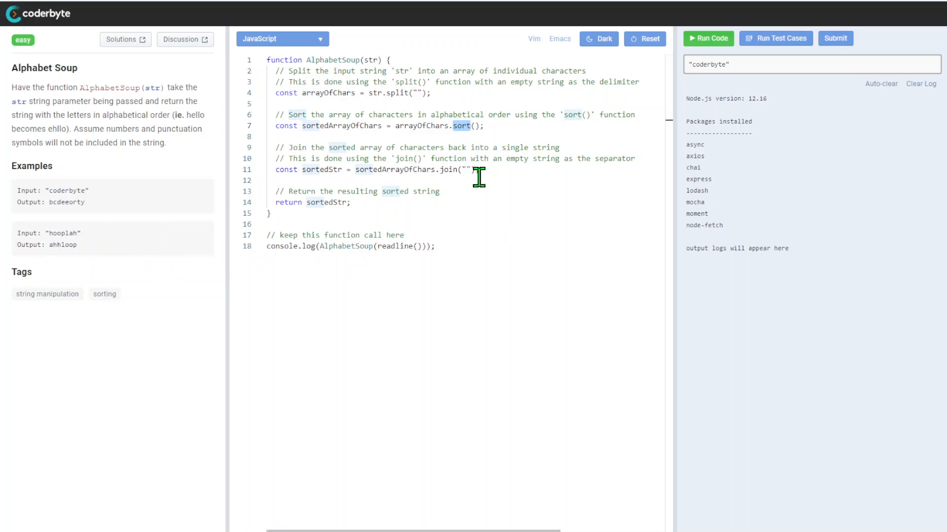
pyautogui.moveTo(290, 148); pyautogui.dragTo(475, 150)
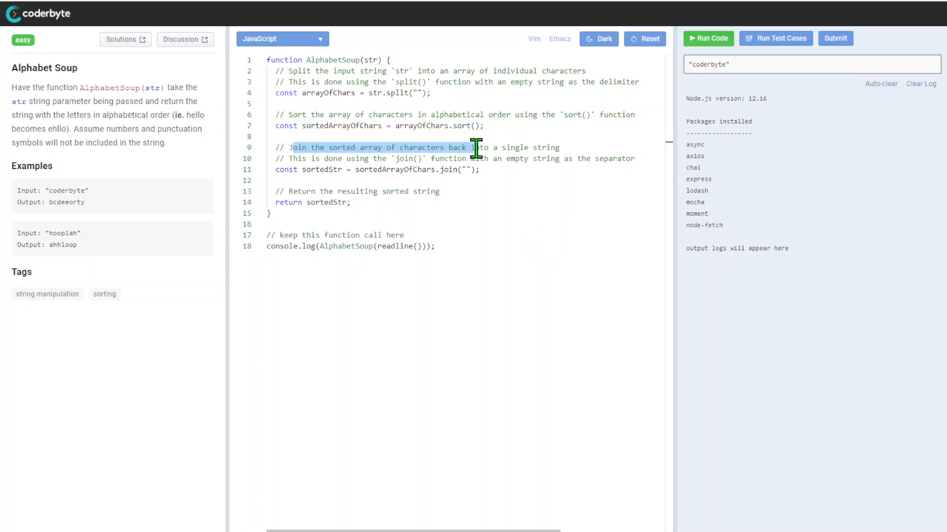
pyautogui.click(441, 205)
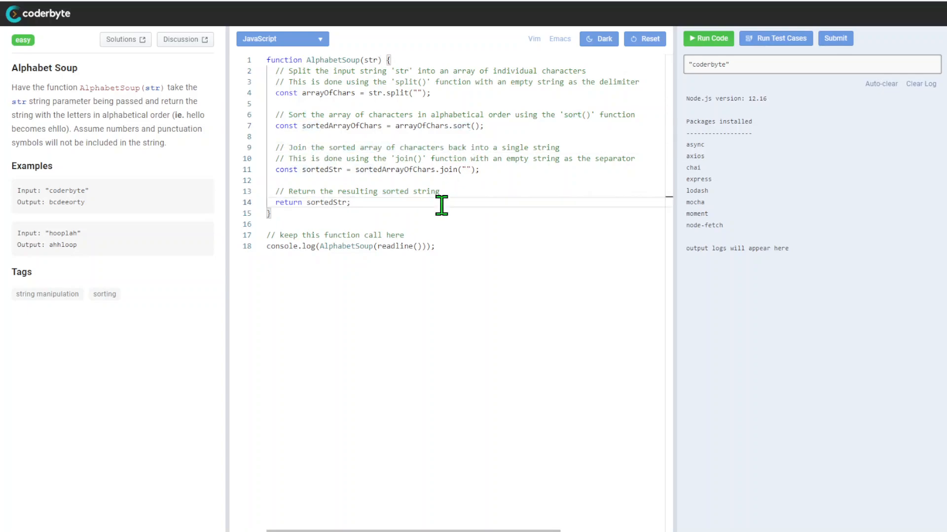
pyautogui.doubleClick(352, 127)
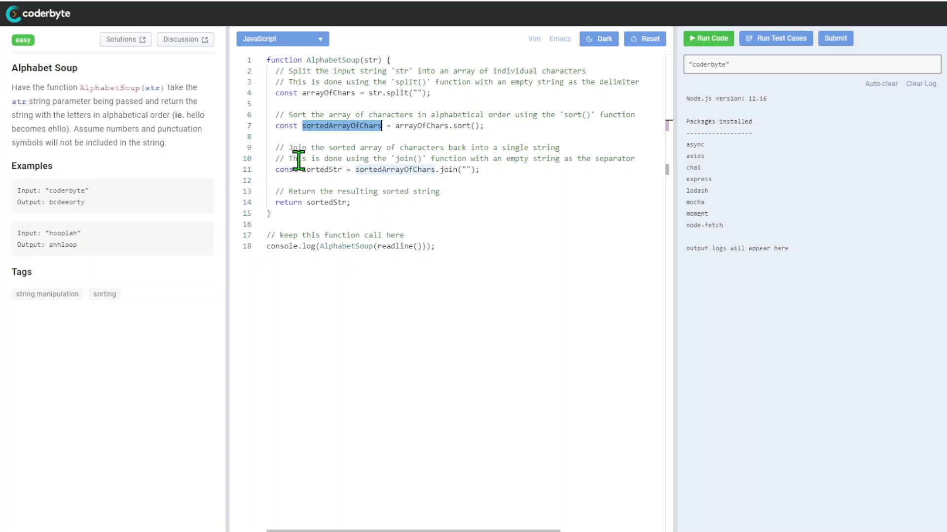
pyautogui.doubleClick(392, 92)
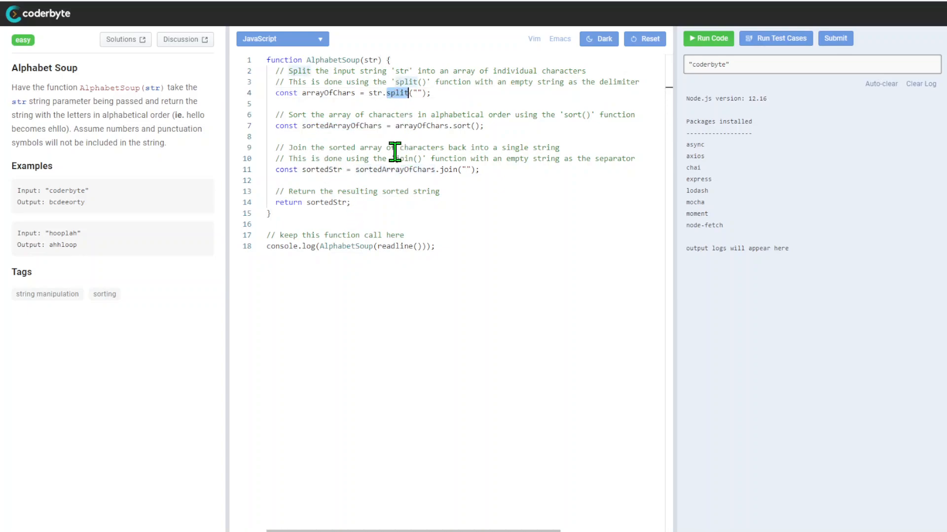
pyautogui.click(397, 161)
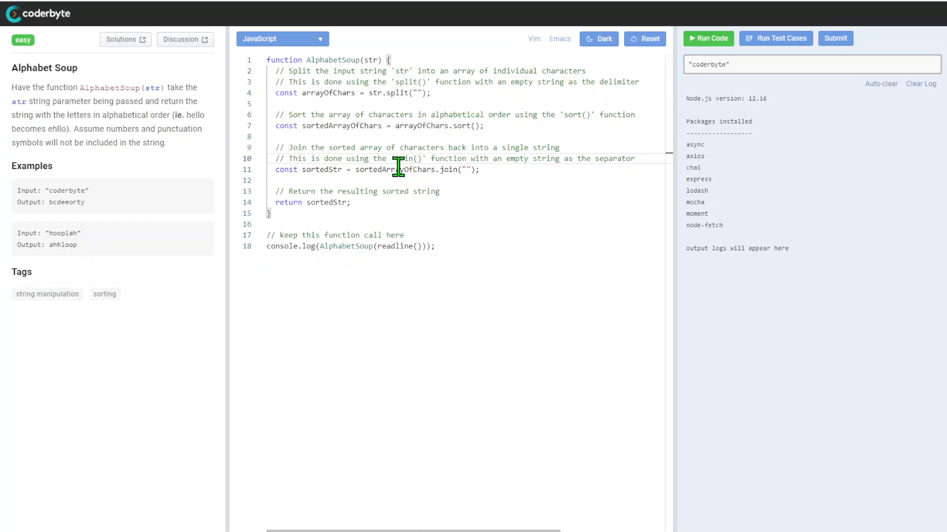
pyautogui.doubleClick(395, 171)
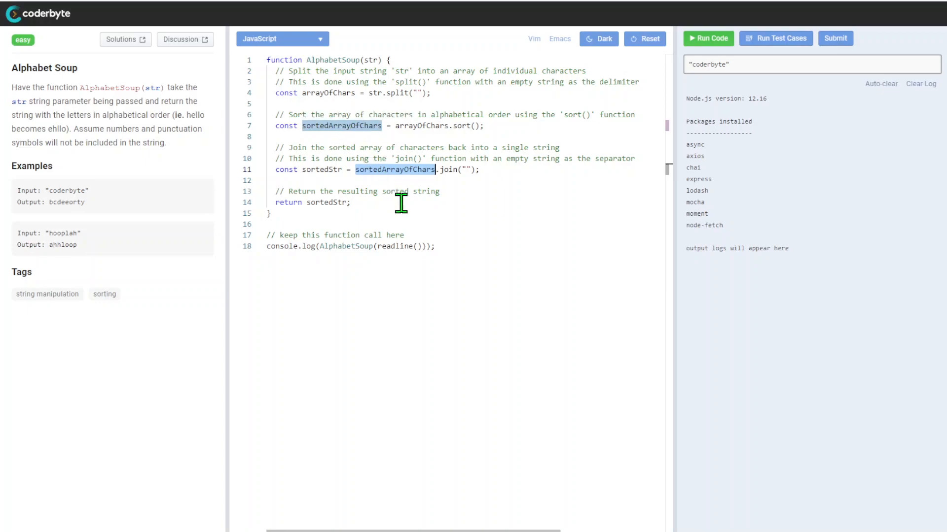
pyautogui.doubleClick(448, 170)
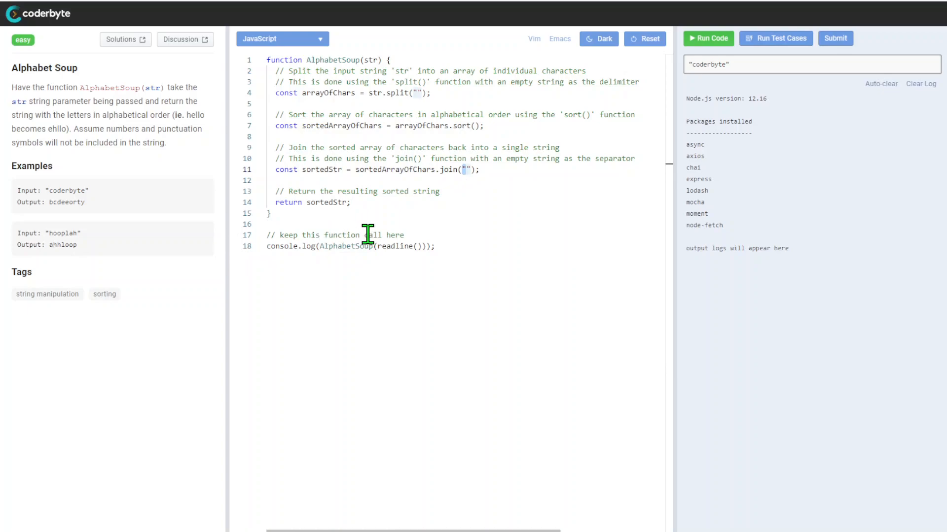
pyautogui.click(361, 203)
pyautogui.moveTo(302, 191); pyautogui.dragTo(360, 202)
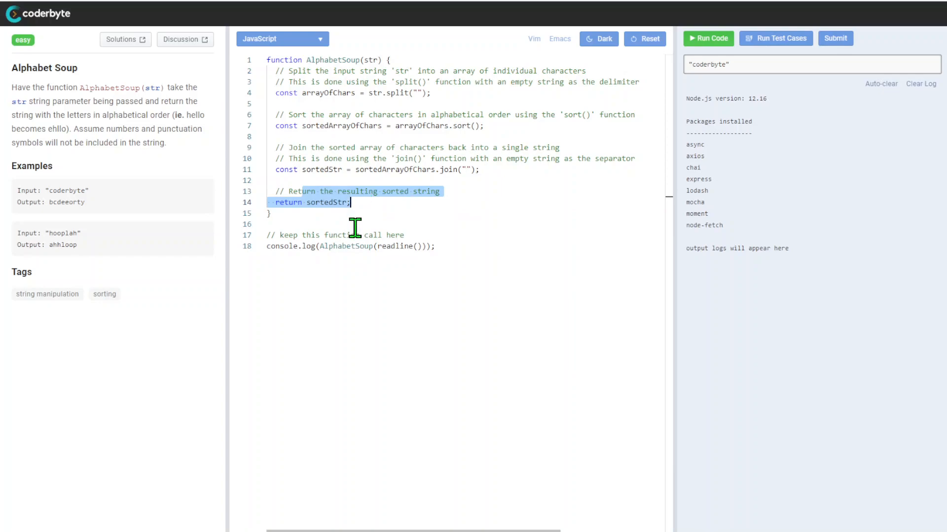
# Run the sample test cases and review that both outputs are CORRECT.
pyautogui.click(921, 84)
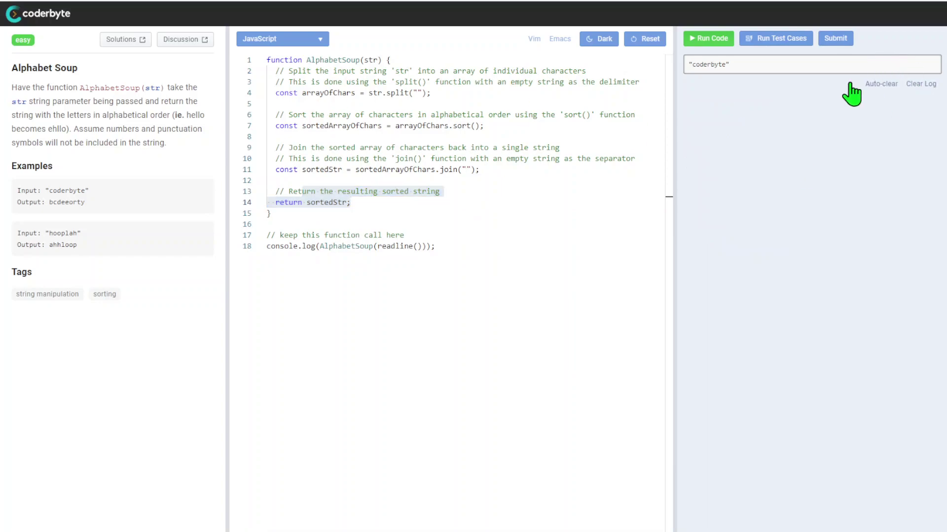
pyautogui.click(755, 39)
pyautogui.moveTo(714, 169); pyautogui.dragTo(741, 272)
pyautogui.click(741, 273)
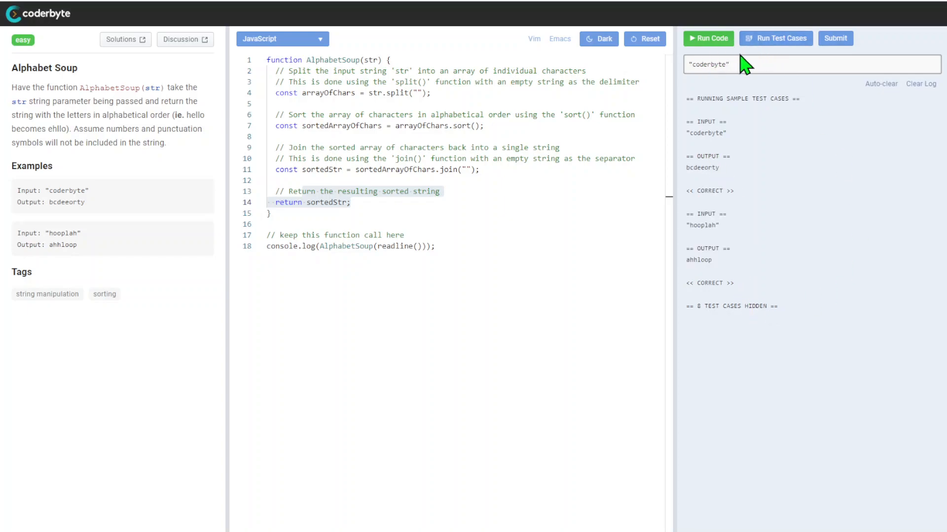
# Submit the Alphabet Soup solution and confirm the submission for scoring.
pyautogui.click(829, 46)
pyautogui.click(776, 53)
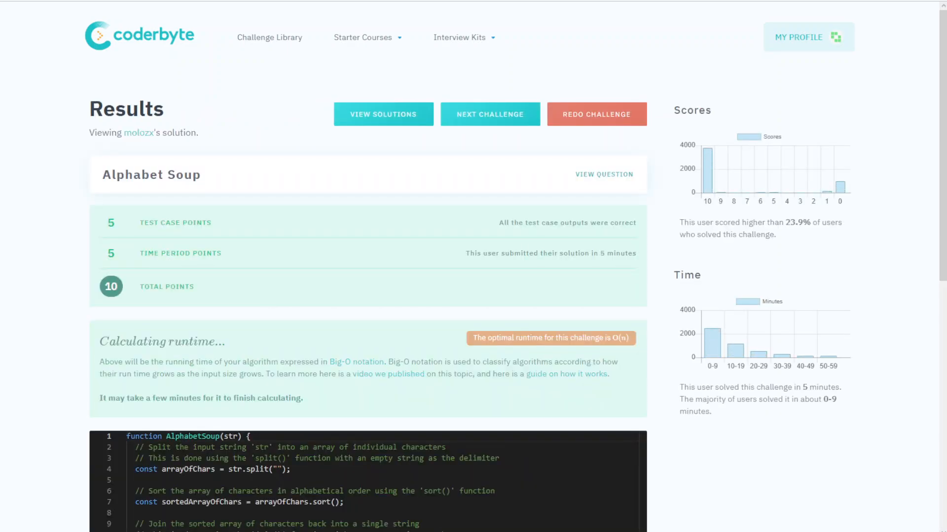
pyautogui.scroll(-1, 473, 296)
pyautogui.scroll(-1, 473, 296)
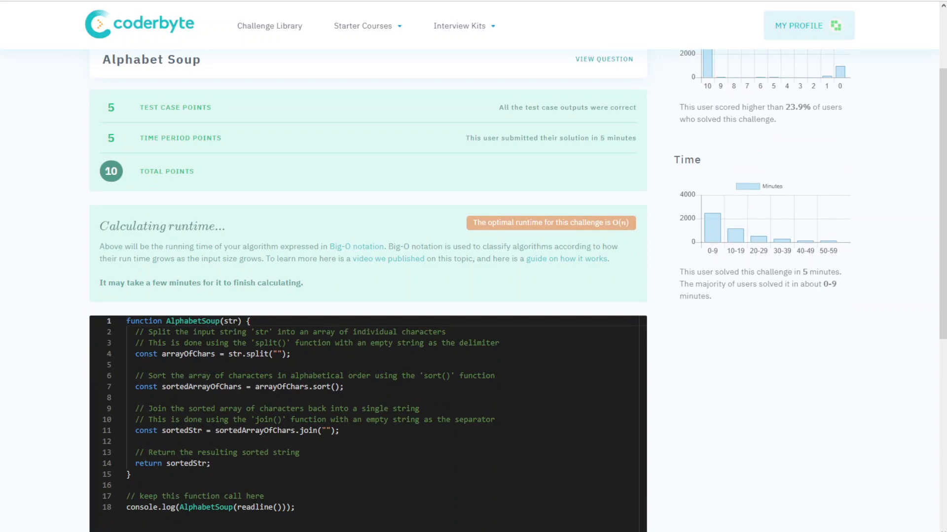
pyautogui.scroll(2, 473, 296)
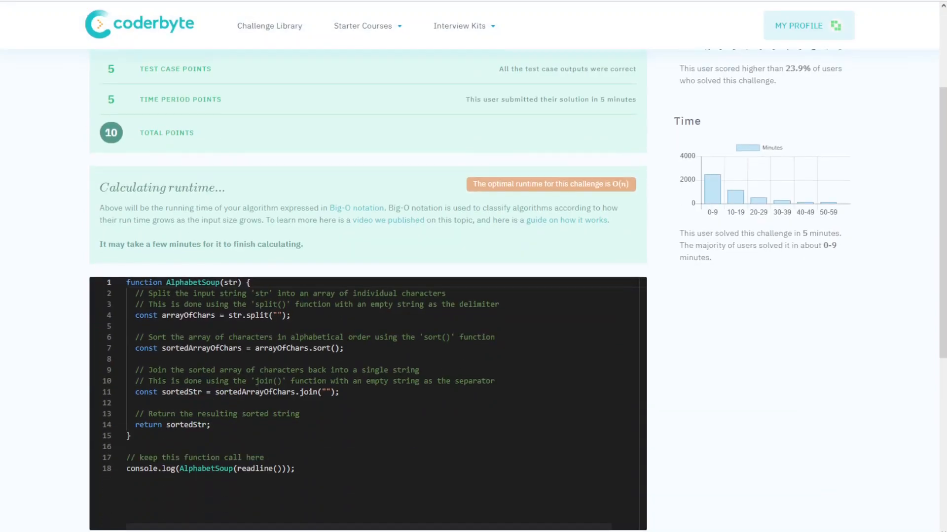
pyautogui.scroll(-1, 473, 296)
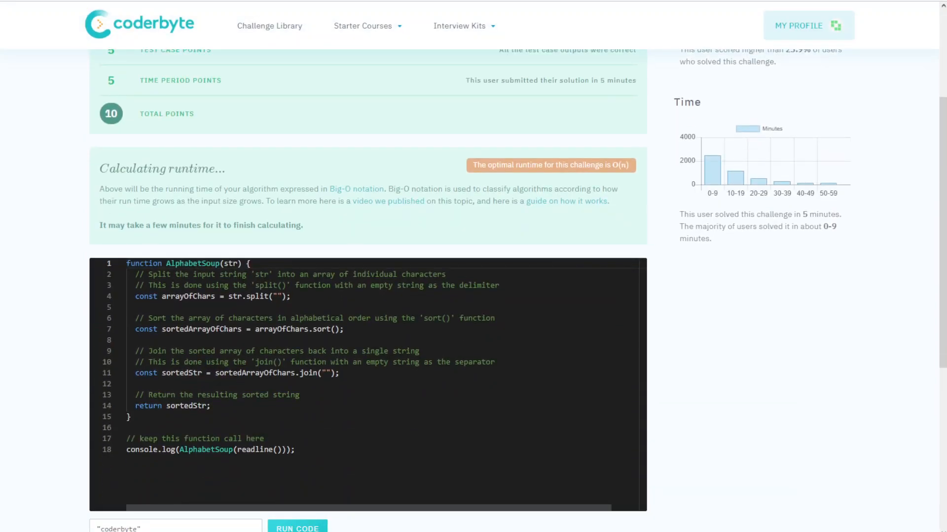
# Review the submitted code on the results page, highlighting the sort/join lines and function body.
pyautogui.moveTo(127, 318); pyautogui.dragTo(265, 363)
pyautogui.click(281, 403)
pyautogui.doubleClick(177, 297)
pyautogui.moveTo(216, 400); pyautogui.dragTo(152, 296)
pyautogui.click(192, 384)
pyautogui.scroll(1, 498, 422)
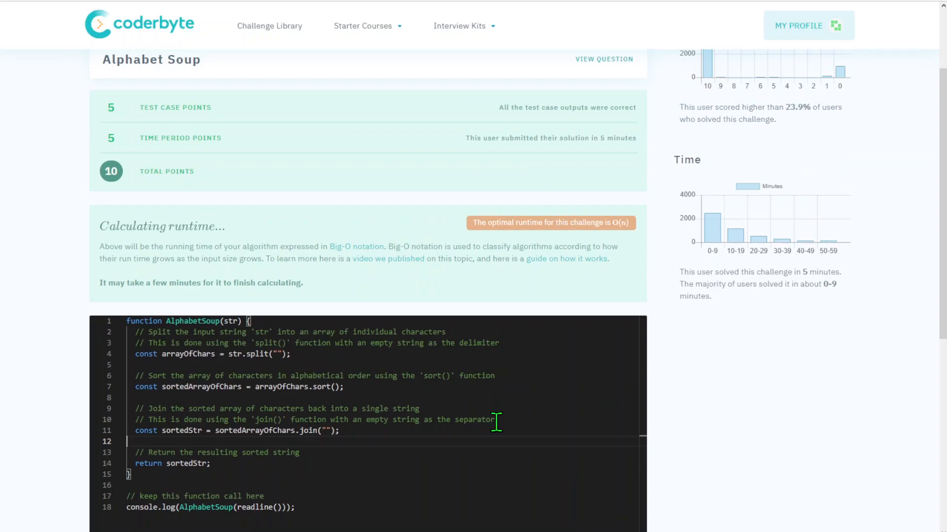